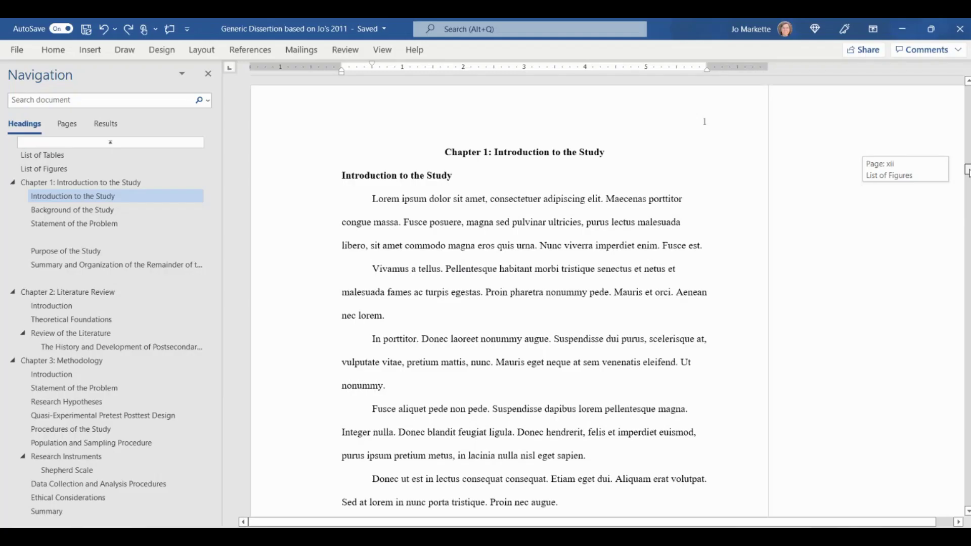
Accept all tracked changes, including 'This needs to be reworded.', and turn off tracking
{"action": "left_click_drag", "start_coordinate": [967, 171], "coordinate": [967, 188]}
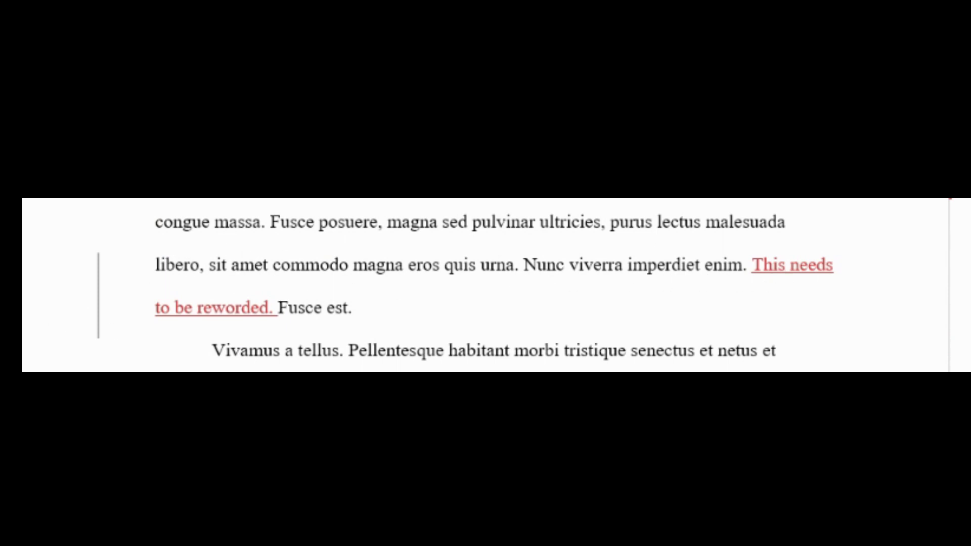
{"action": "left_click", "coordinate": [262, 197]}
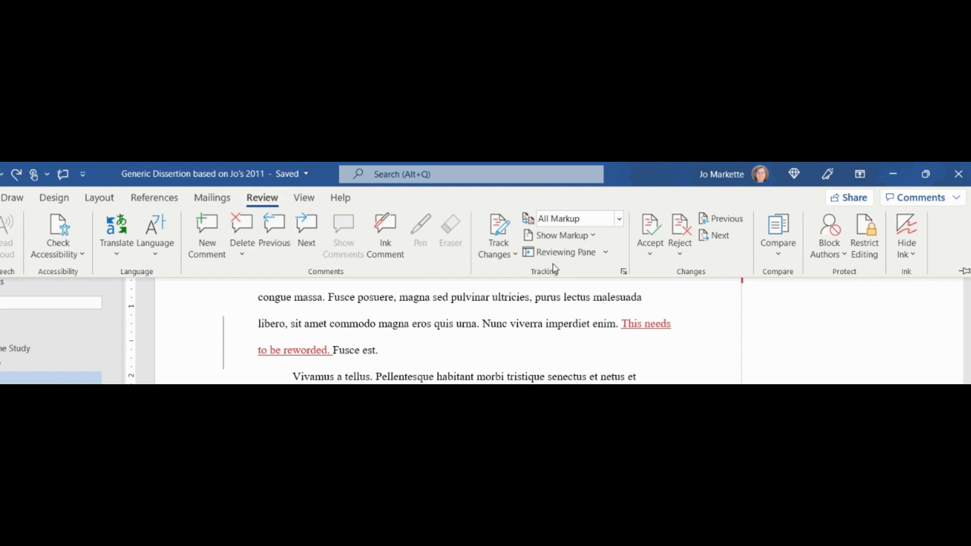
{"action": "left_click", "coordinate": [651, 258]}
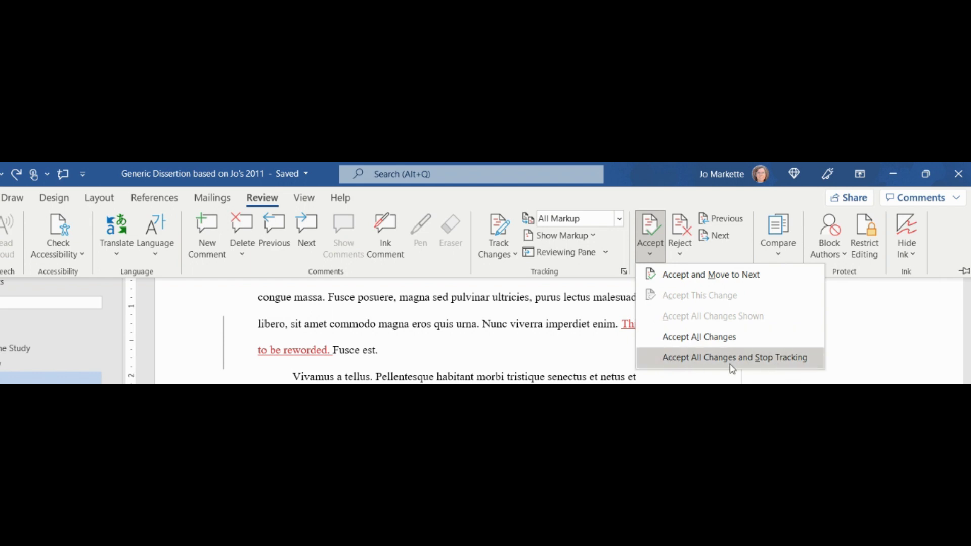
{"action": "left_click", "coordinate": [702, 362]}
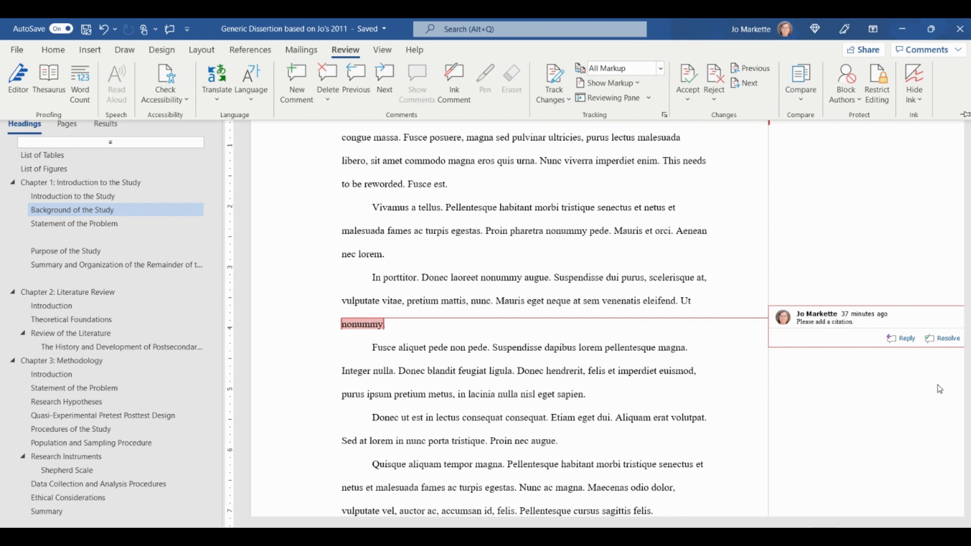
Step to the next reviewer comment, then delete all comments in the document
{"action": "left_click", "coordinate": [894, 222]}
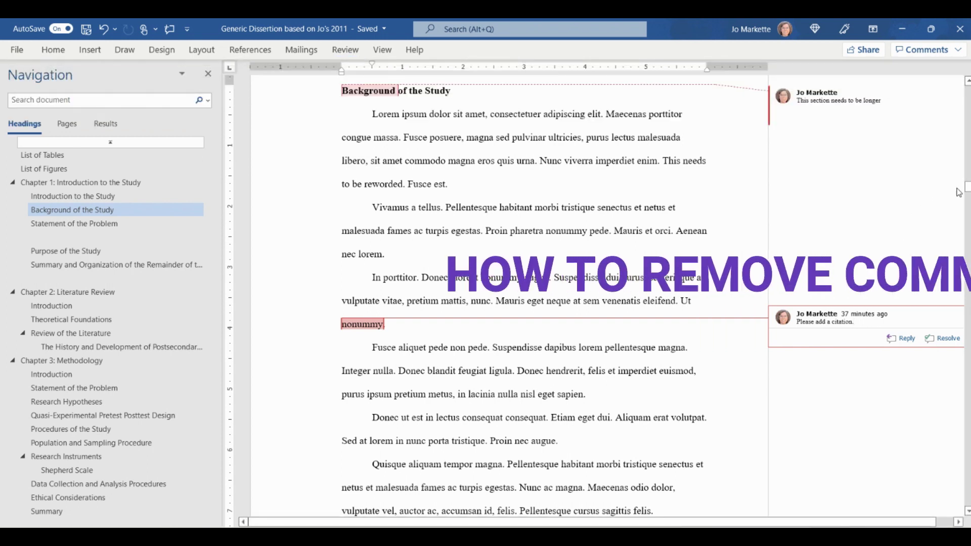
{"action": "left_click_drag", "start_coordinate": [967, 187], "coordinate": [966, 184]}
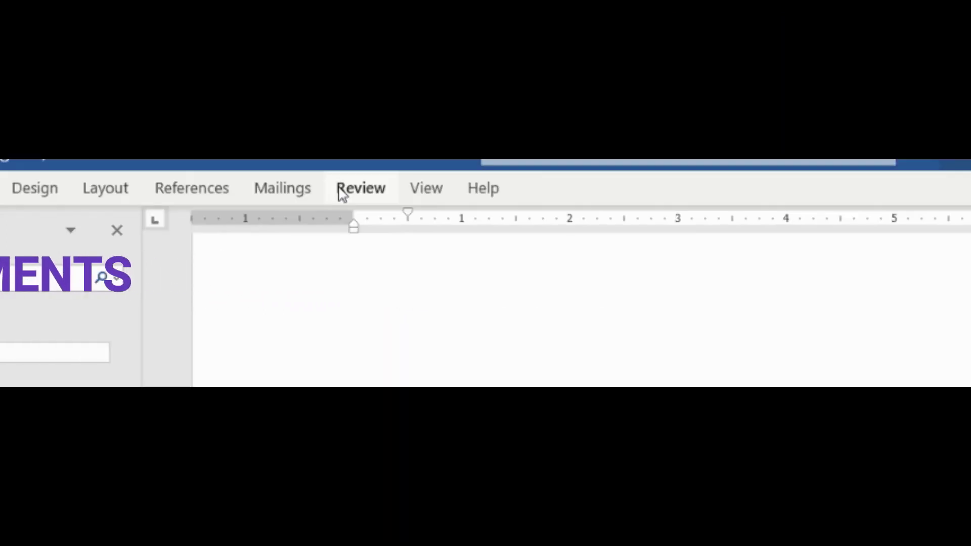
{"action": "left_click", "coordinate": [336, 50]}
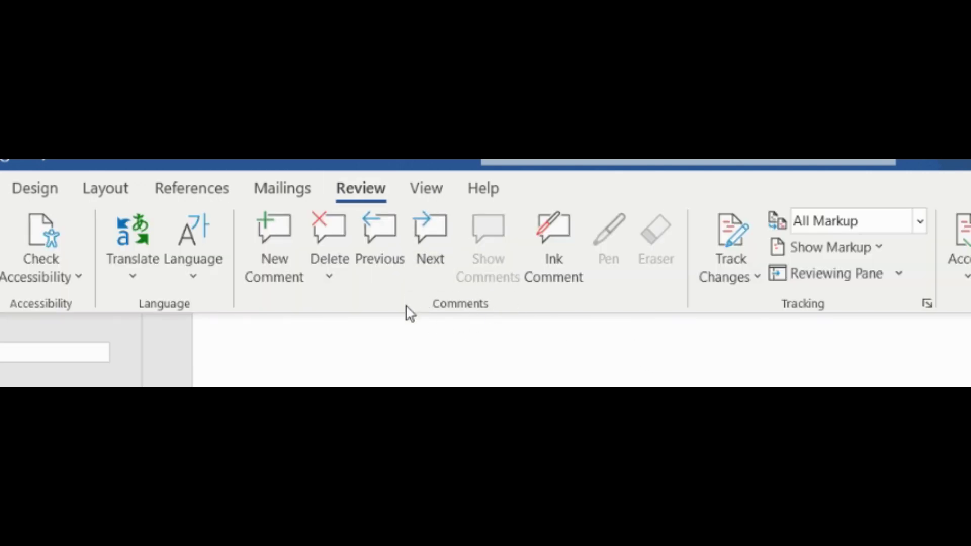
{"action": "left_click", "coordinate": [435, 230]}
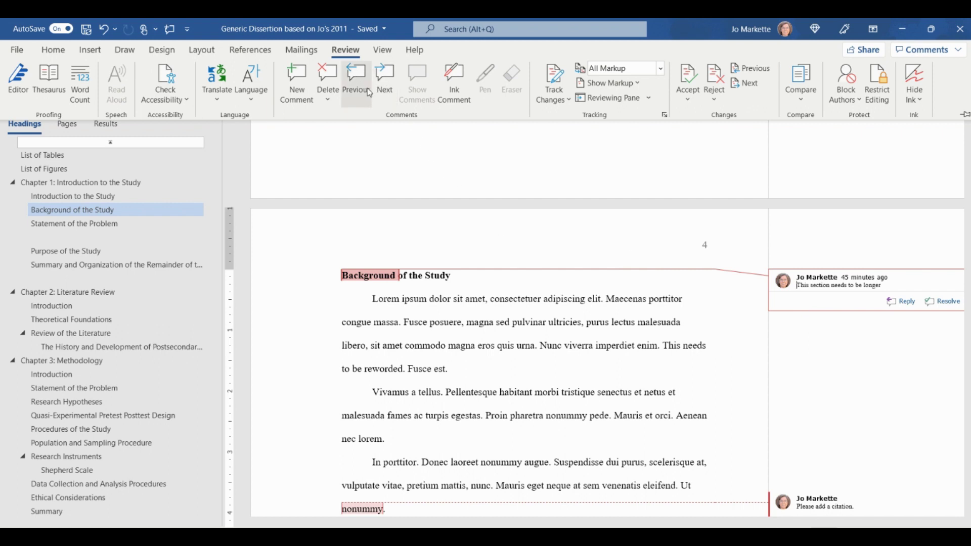
{"action": "left_click", "coordinate": [329, 101]}
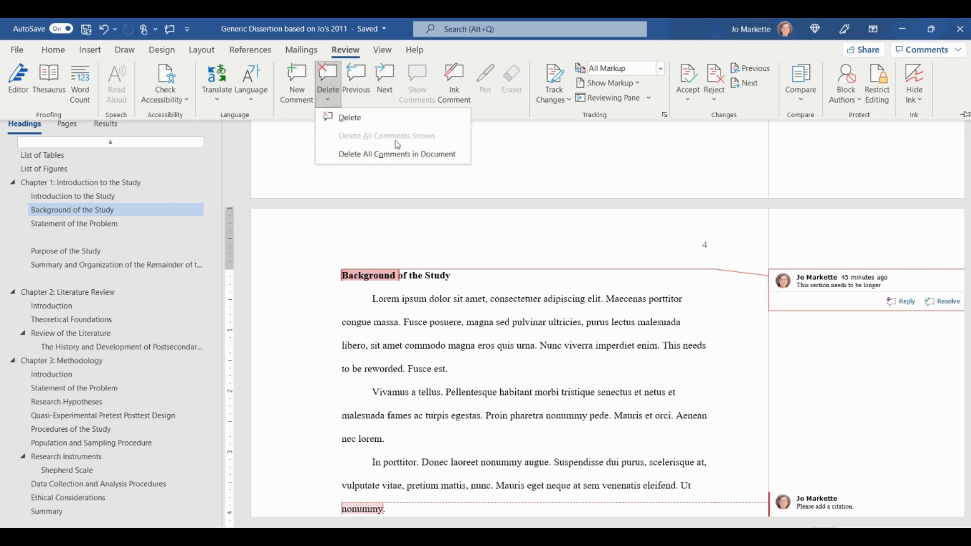
{"action": "left_click", "coordinate": [378, 154]}
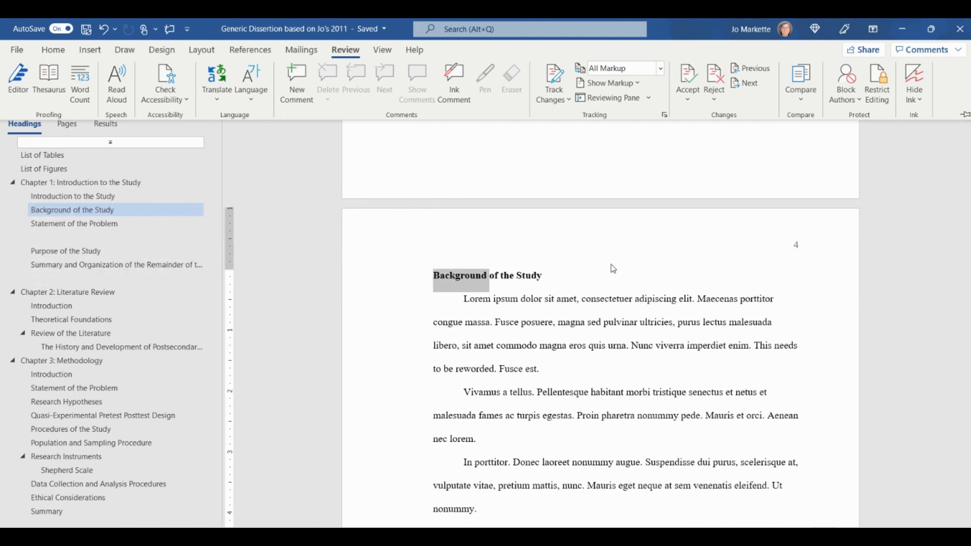
Use Next in the Changes group to verify no comments or tracked changes remain
{"action": "left_click", "coordinate": [360, 60]}
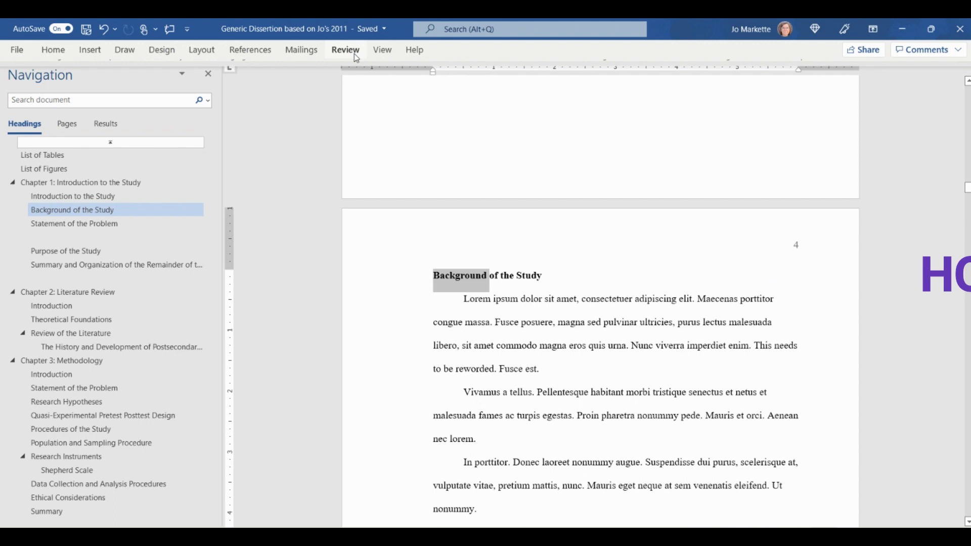
{"action": "left_click", "coordinate": [356, 57]}
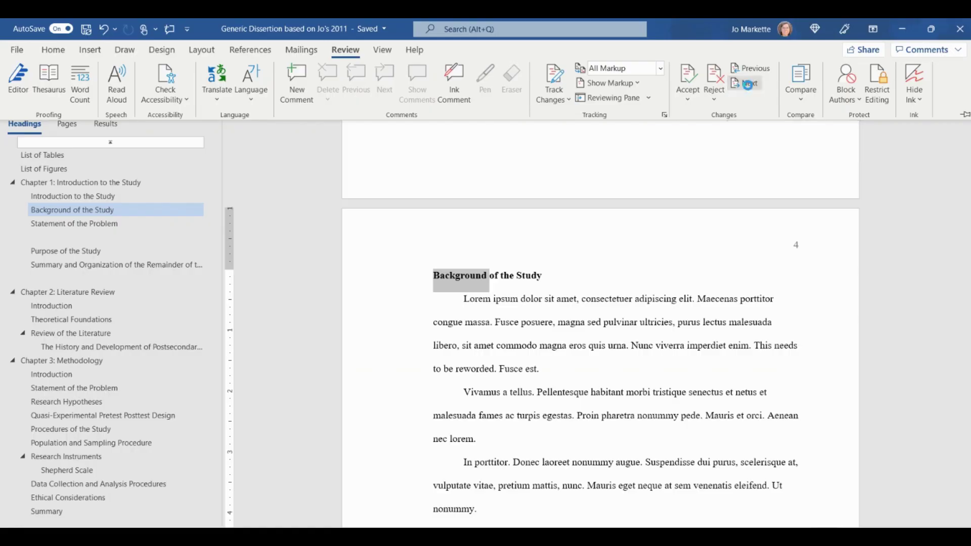
{"action": "left_click", "coordinate": [836, 278]}
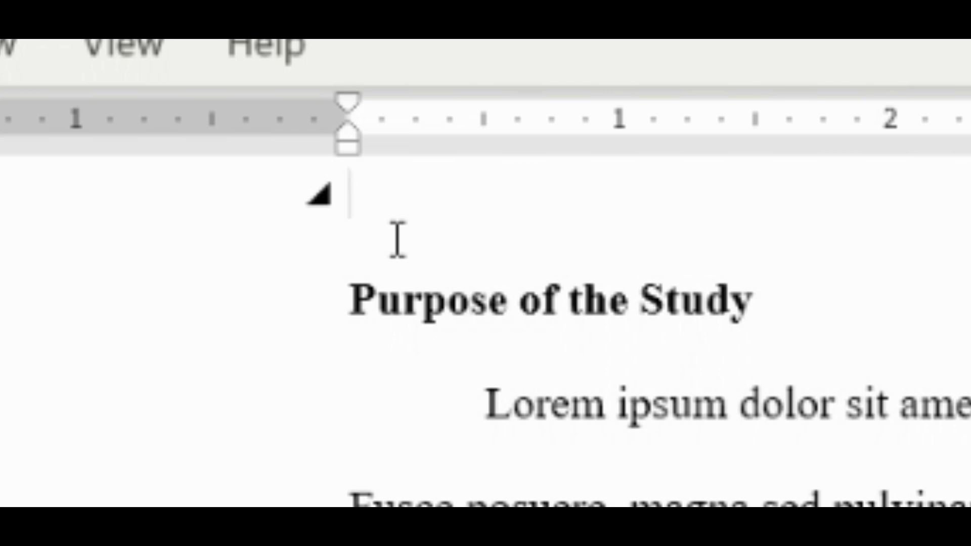
Delete the empty line above Purpose of the Study and jump to the blank heading above Background of the Study
{"action": "key", "text": "Delete"}
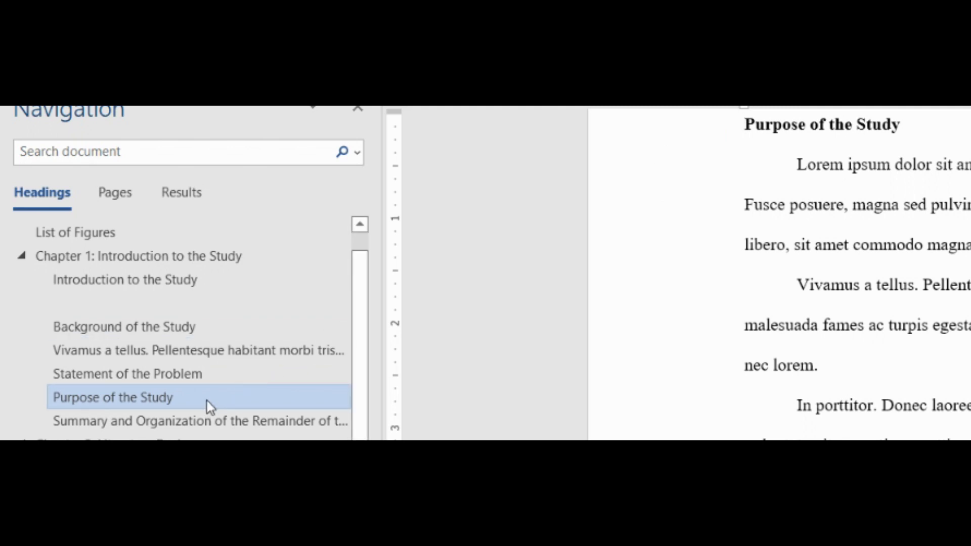
{"action": "left_click", "coordinate": [110, 310]}
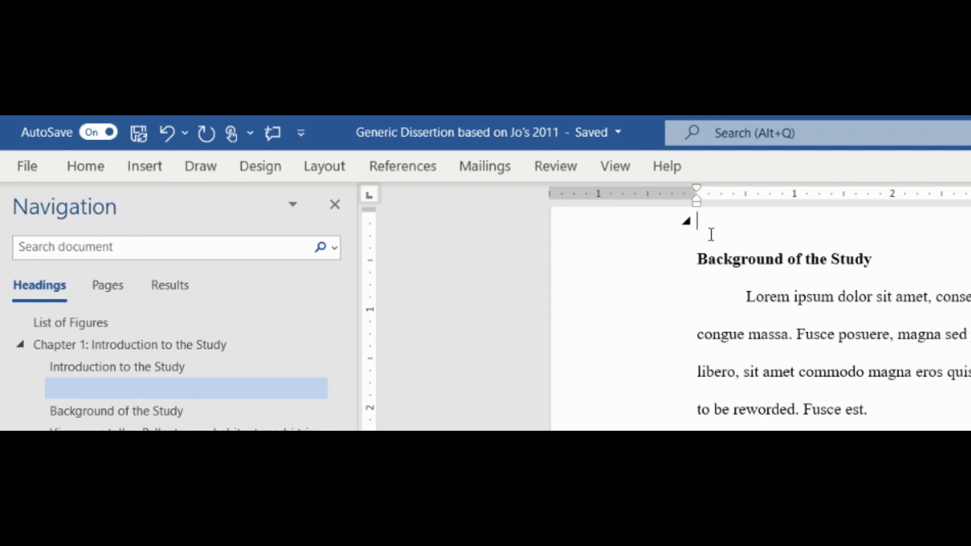
Select the empty paragraph above Background of the Study and expand the Home Styles gallery
{"action": "left_click_drag", "start_coordinate": [699, 222], "coordinate": [700, 245]}
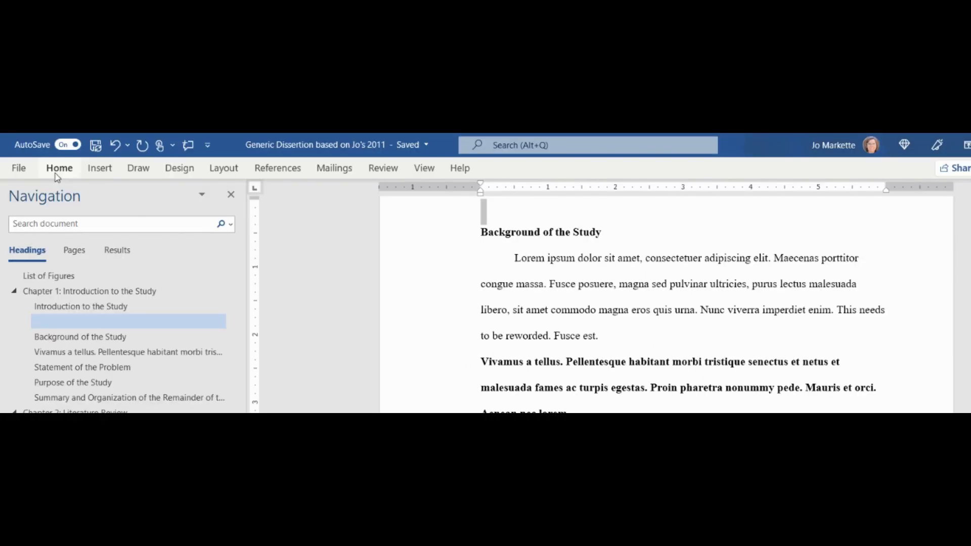
{"action": "left_click", "coordinate": [58, 175]}
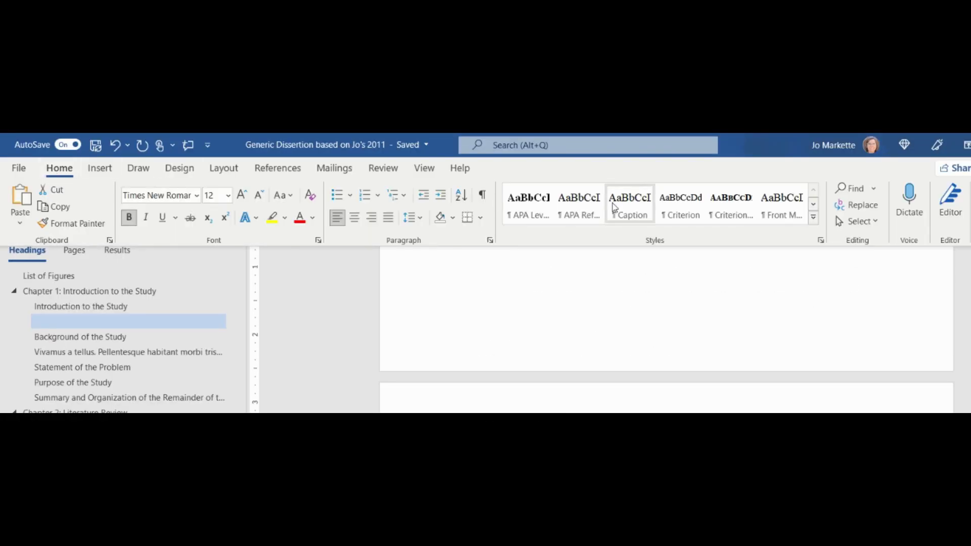
{"action": "left_click", "coordinate": [814, 219]}
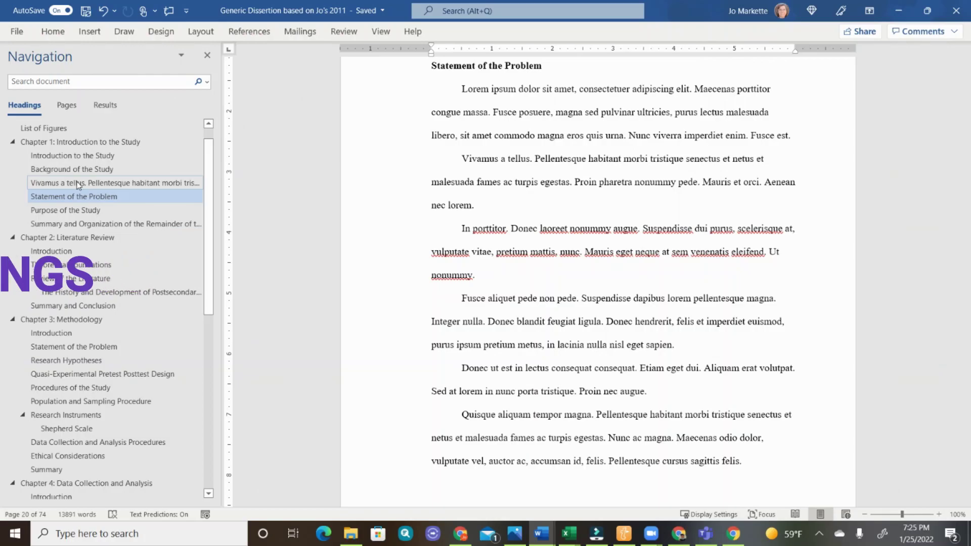
Jump to the bold 'Vivamus a tellus' paragraph and select all of it
{"action": "left_click", "coordinate": [370, 279]}
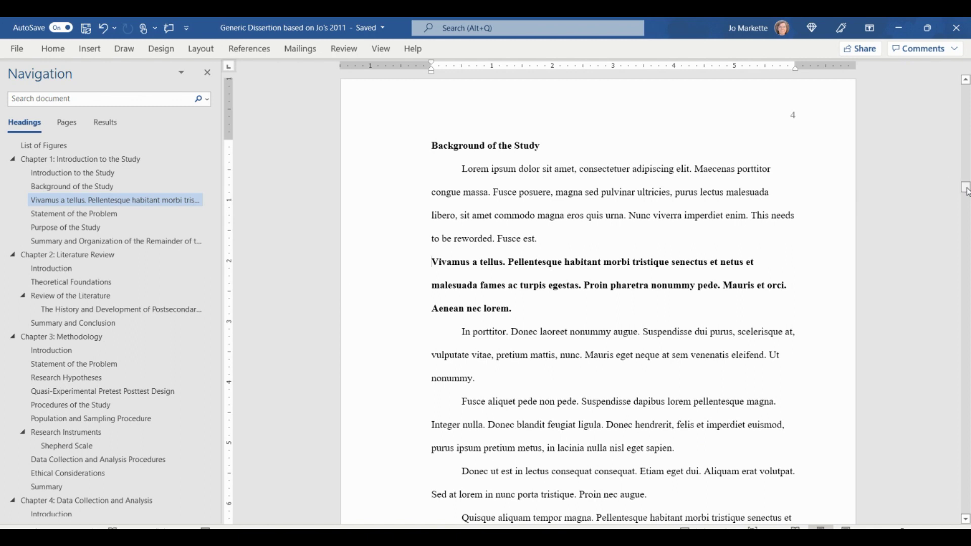
{"action": "left_click_drag", "start_coordinate": [433, 261], "coordinate": [533, 317]}
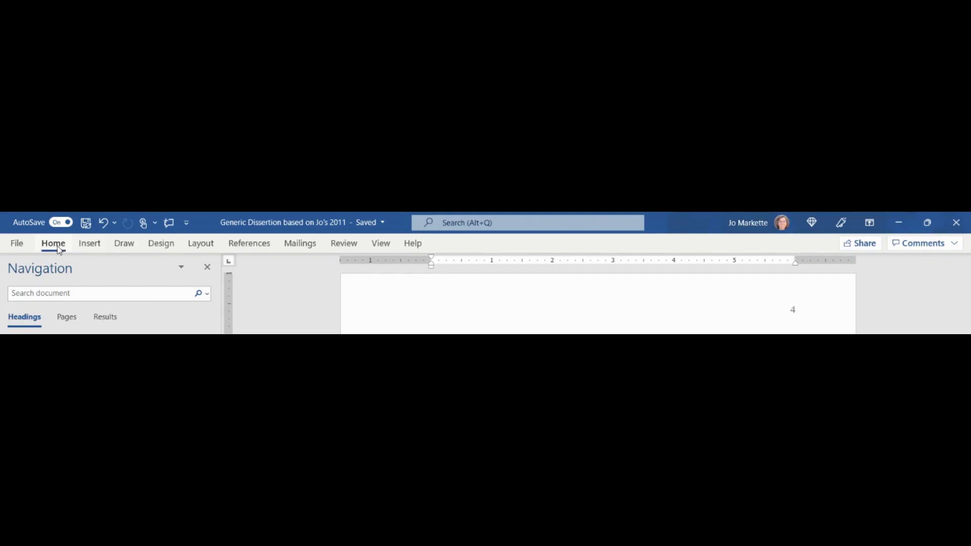
Strip the heading style from the 'Vivamus a tellus' paragraph and apply Clear Formatting
{"action": "left_click", "coordinate": [55, 51]}
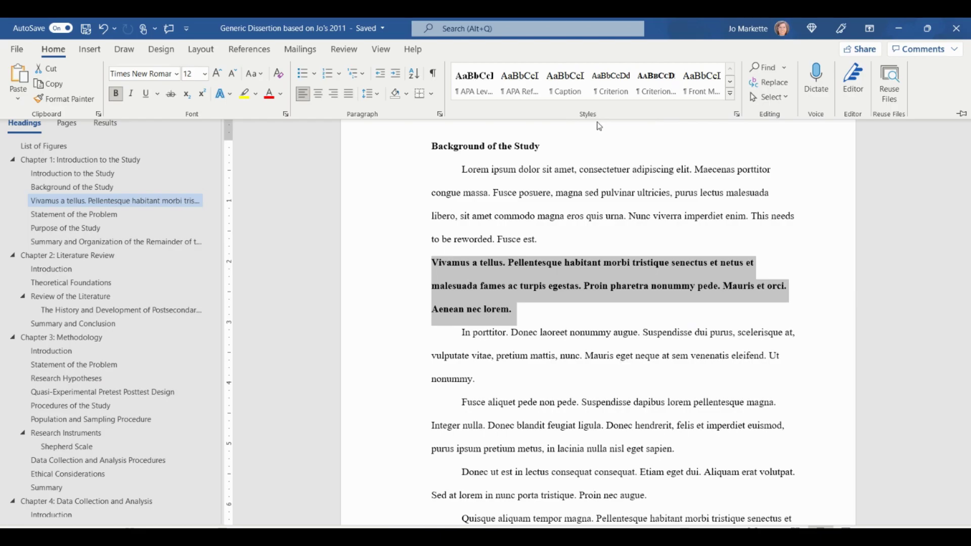
{"action": "left_click", "coordinate": [732, 97]}
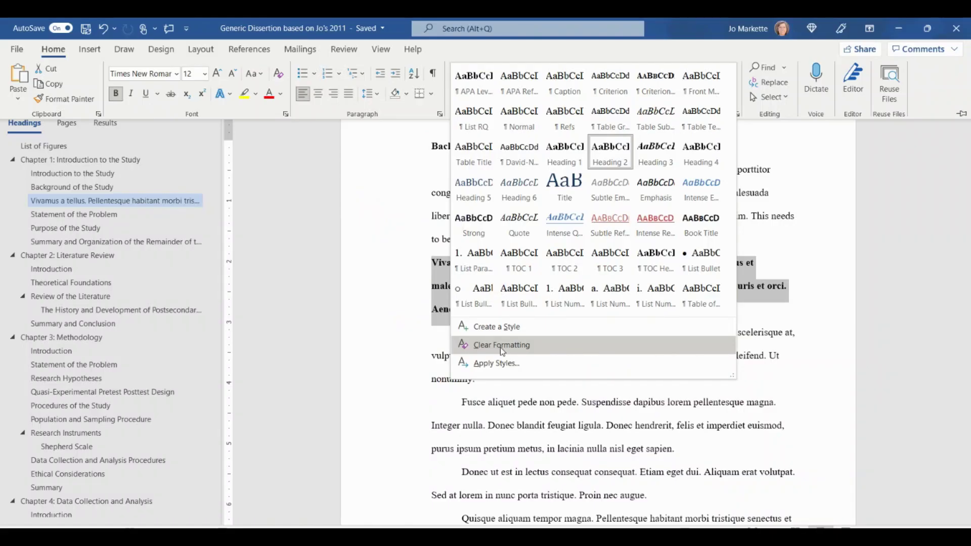
{"action": "left_click", "coordinate": [319, 466]}
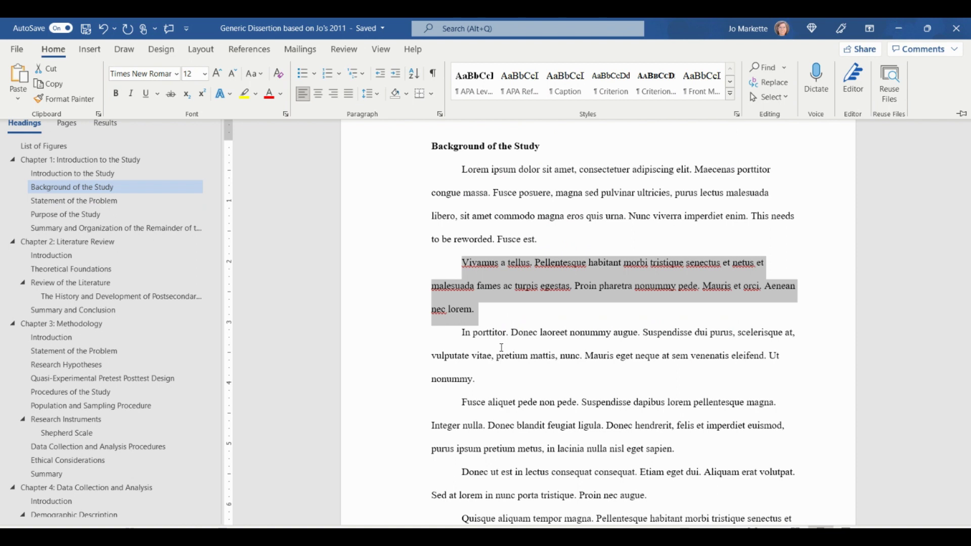
{"action": "left_click", "coordinate": [730, 94]}
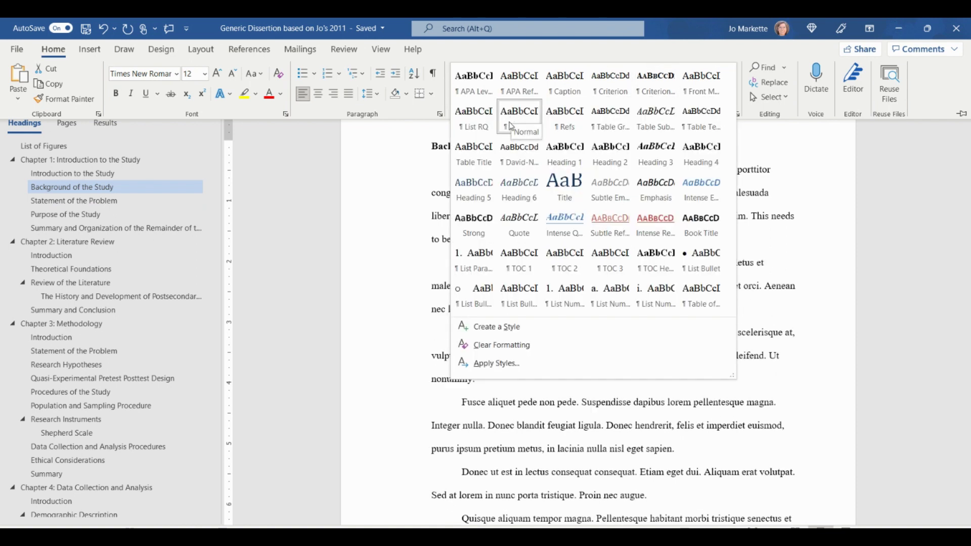
{"action": "left_click", "coordinate": [510, 349]}
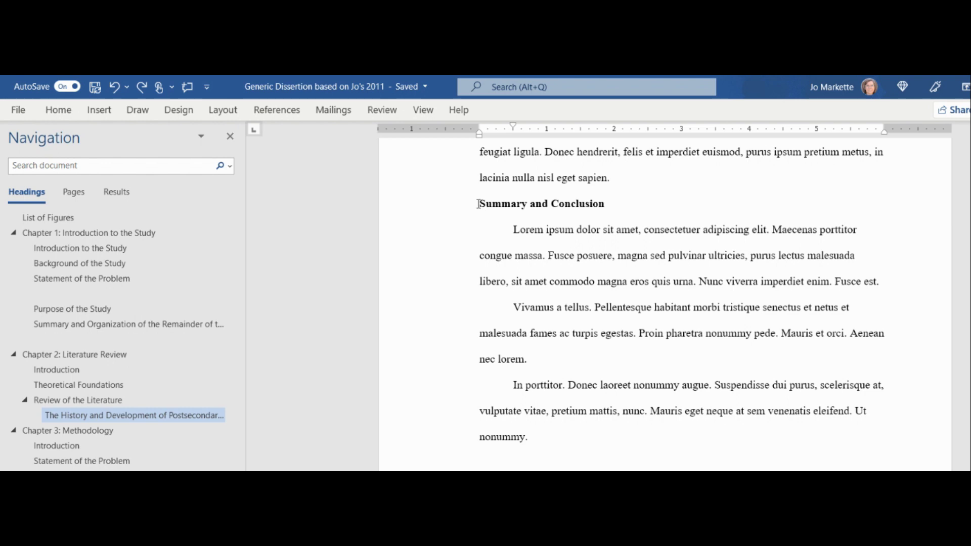
Apply the Heading 2 style to the 'Summary and Conclusion' heading
{"action": "left_click_drag", "start_coordinate": [478, 204], "coordinate": [586, 210]}
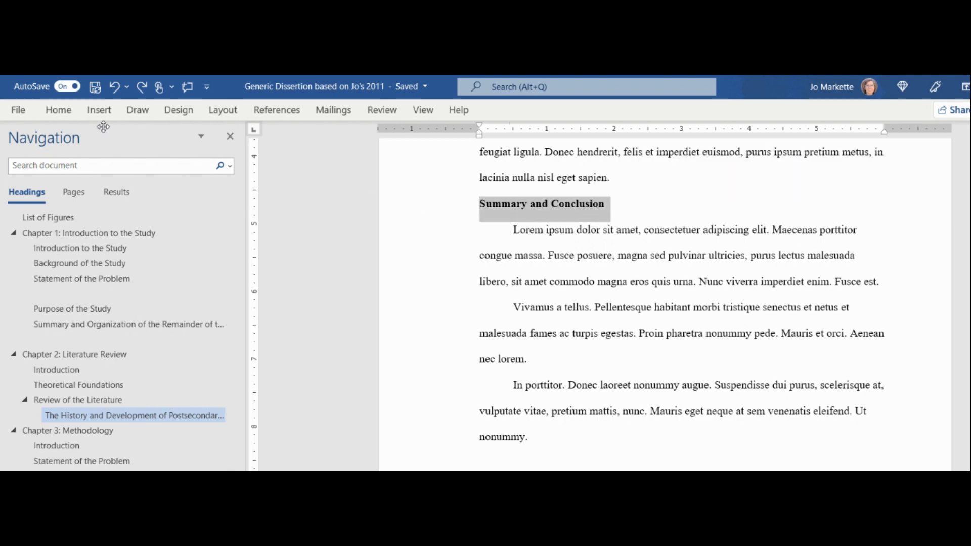
{"action": "left_click", "coordinate": [61, 112]}
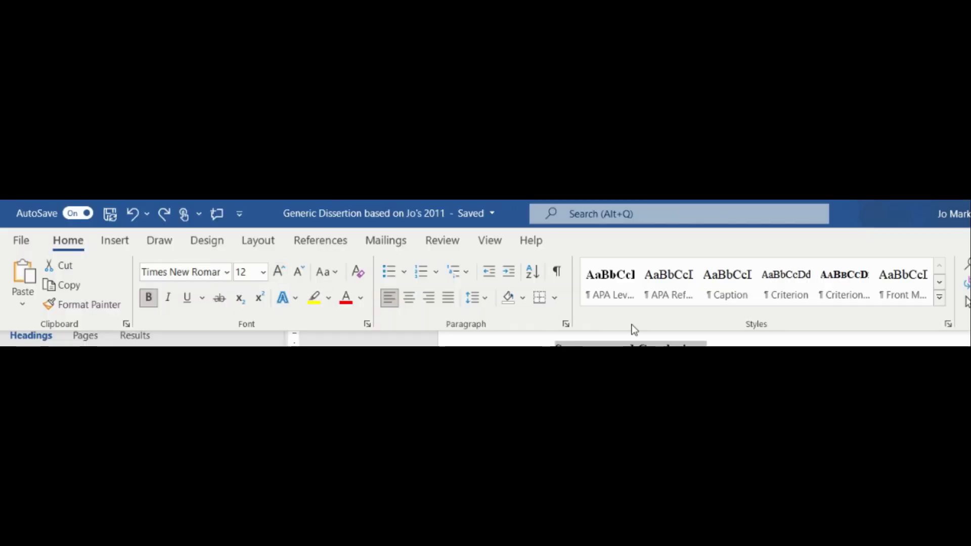
{"action": "left_click", "coordinate": [939, 302]}
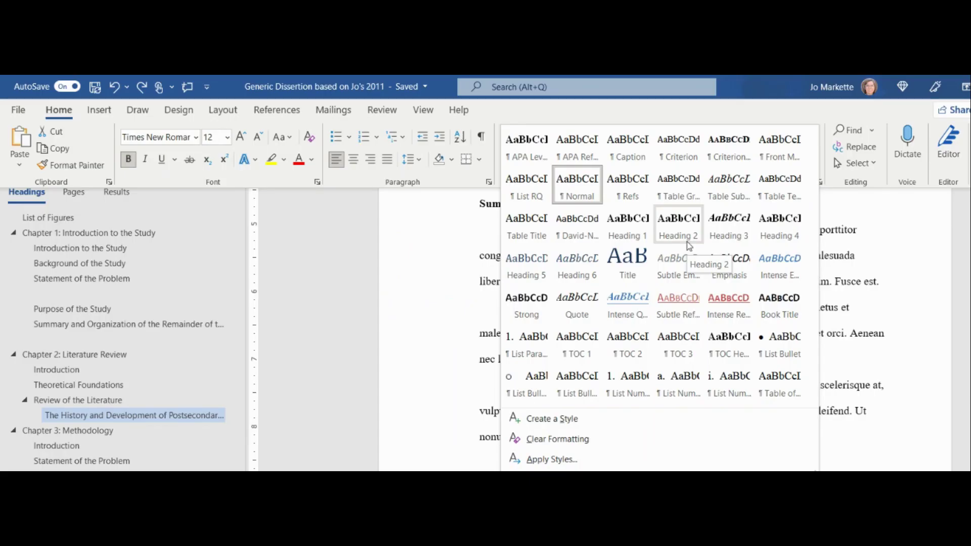
{"action": "left_click", "coordinate": [468, 228]}
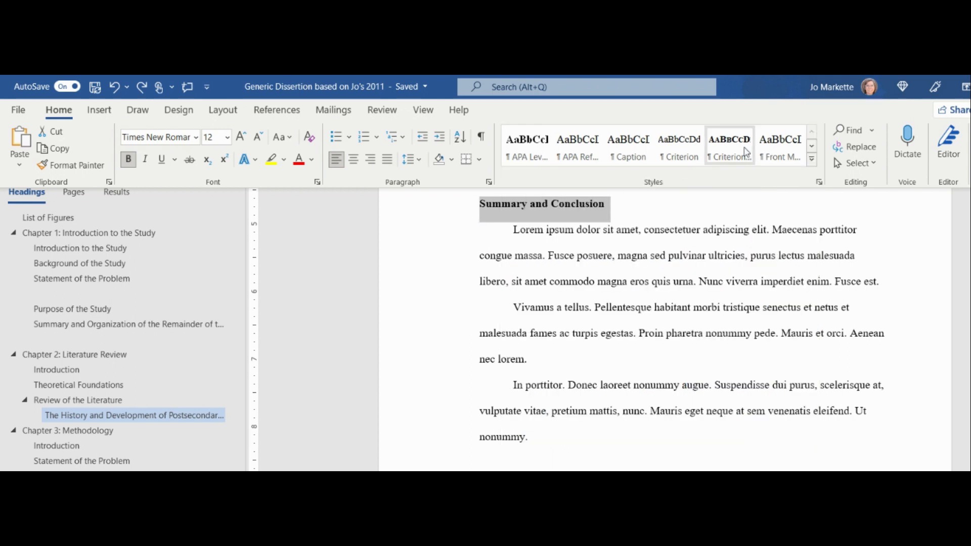
{"action": "left_click", "coordinate": [811, 159]}
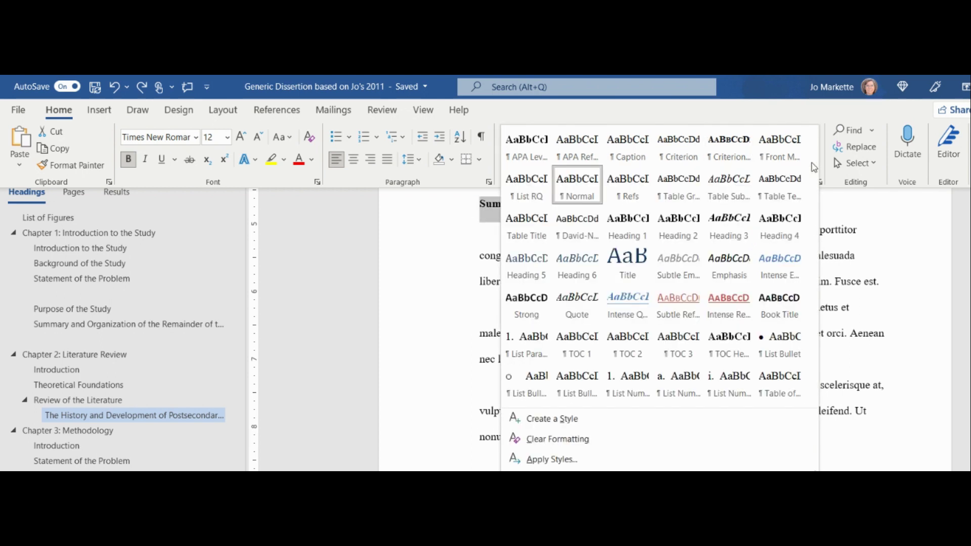
{"action": "left_click", "coordinate": [683, 238]}
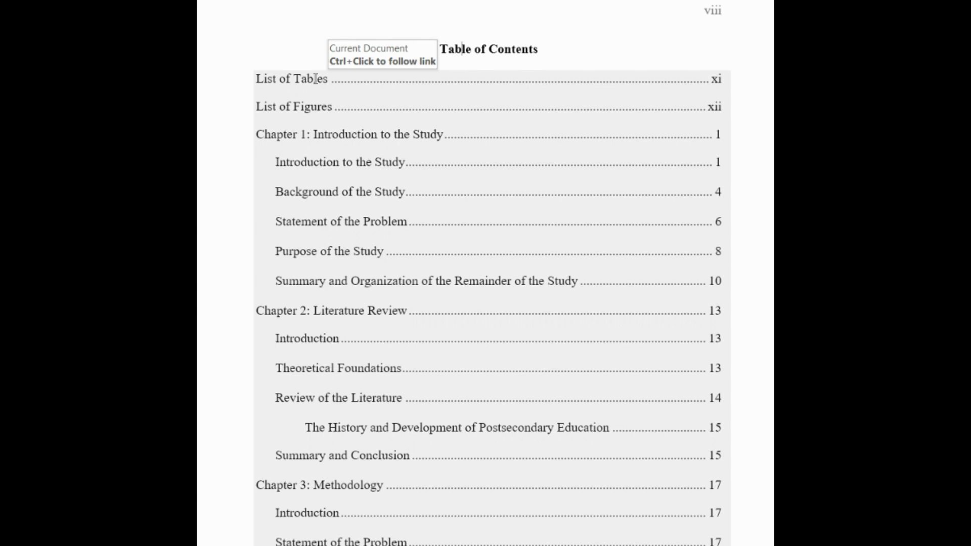
Select the Table of Contents on page viii
{"action": "left_click", "coordinate": [315, 78]}
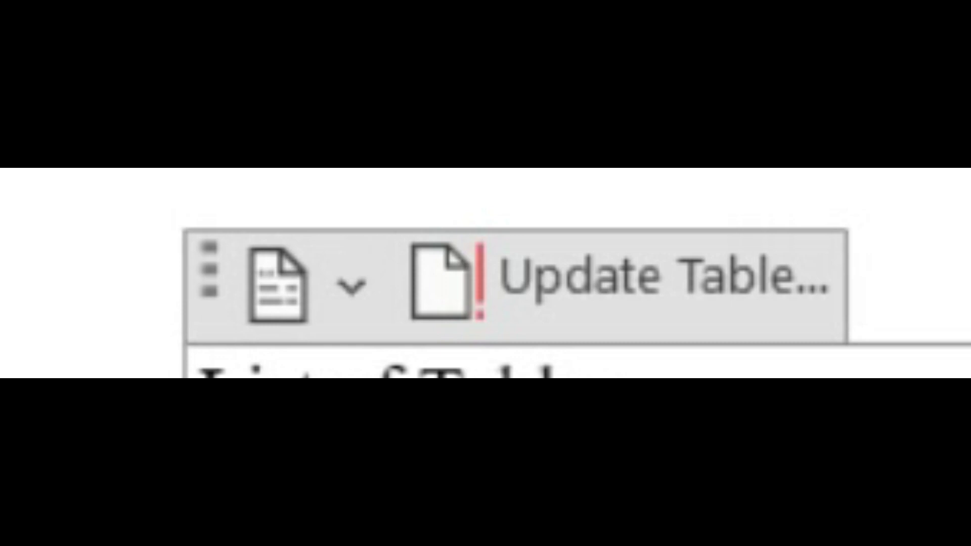
Update the table of contents using the 'Update entire table' option
{"action": "left_click", "coordinate": [663, 276]}
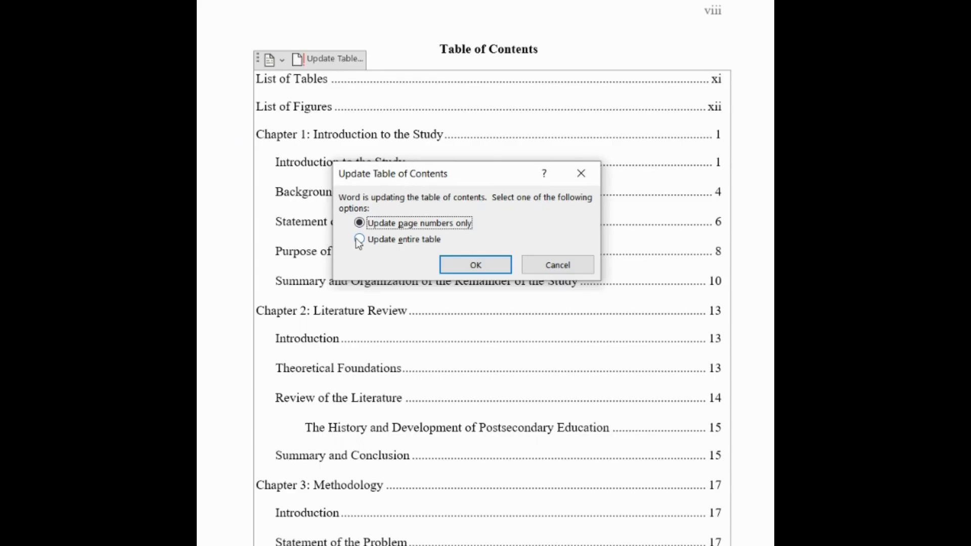
{"action": "left_click", "coordinate": [359, 240]}
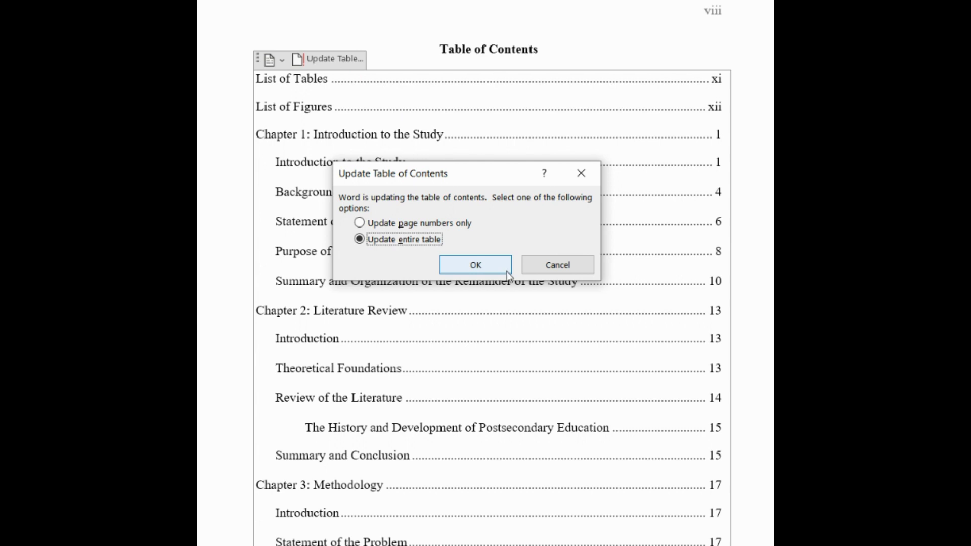
{"action": "left_click", "coordinate": [492, 269]}
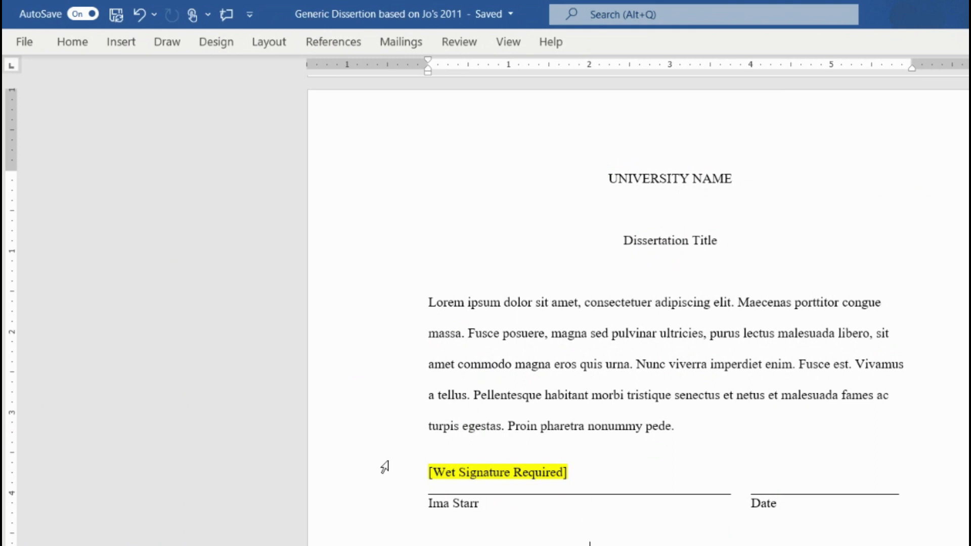
Remove the highlighted '[Wet Signature Required]' text, leaving the signer and Date lines
{"action": "mouse_move", "coordinate": [583, 466]}
{"action": "left_mouse_down"}
{"action": "mouse_move", "coordinate": [418, 468]}
{"action": "mouse_move", "coordinate": [424, 475]}
{"action": "left_mouse_up"}
{"action": "key", "text": "Delete"}
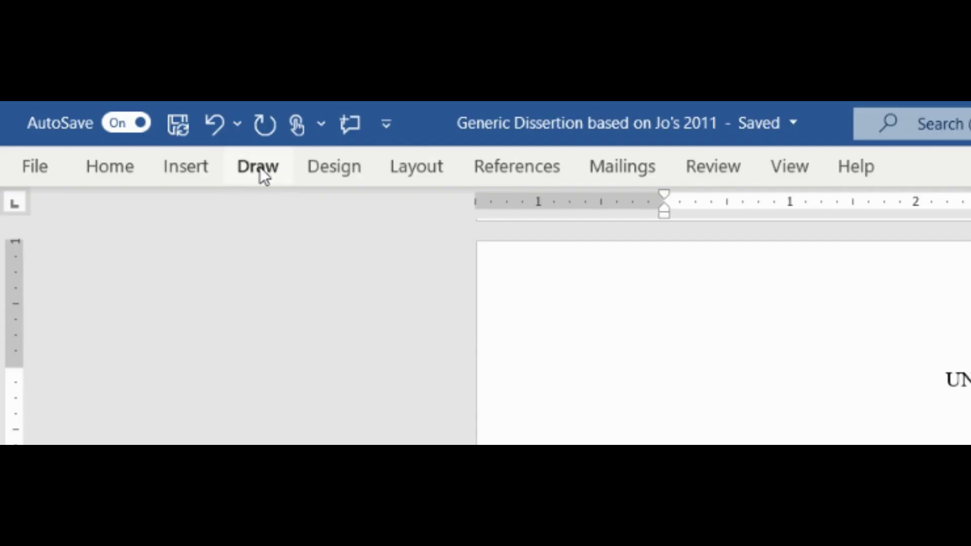
Select the black pen at a thinner stroke and scrawl an ink signature above the signer line
{"action": "left_click", "coordinate": [260, 167]}
{"action": "left_click", "coordinate": [152, 82]}
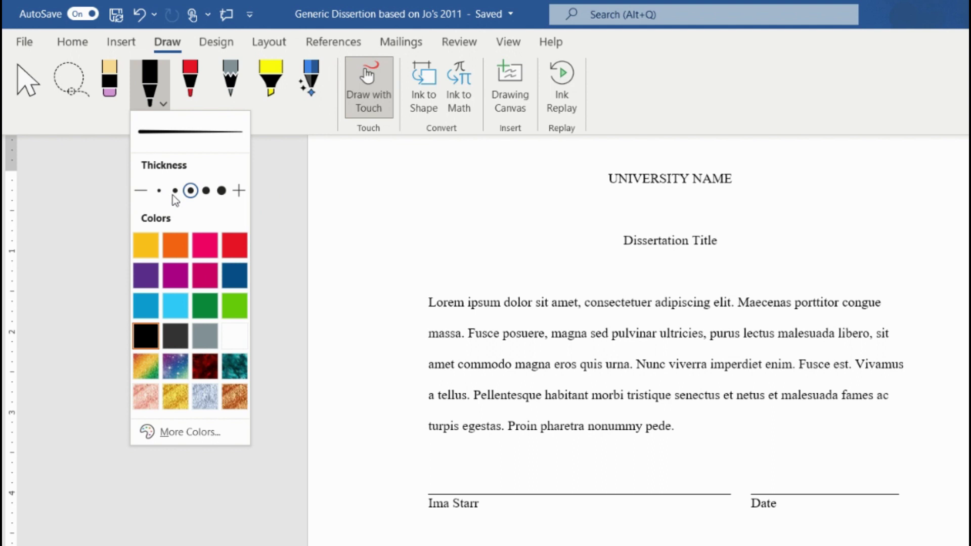
{"action": "left_click", "coordinate": [174, 190]}
{"action": "left_click_drag", "start_coordinate": [407, 470], "coordinate": [710, 436]}
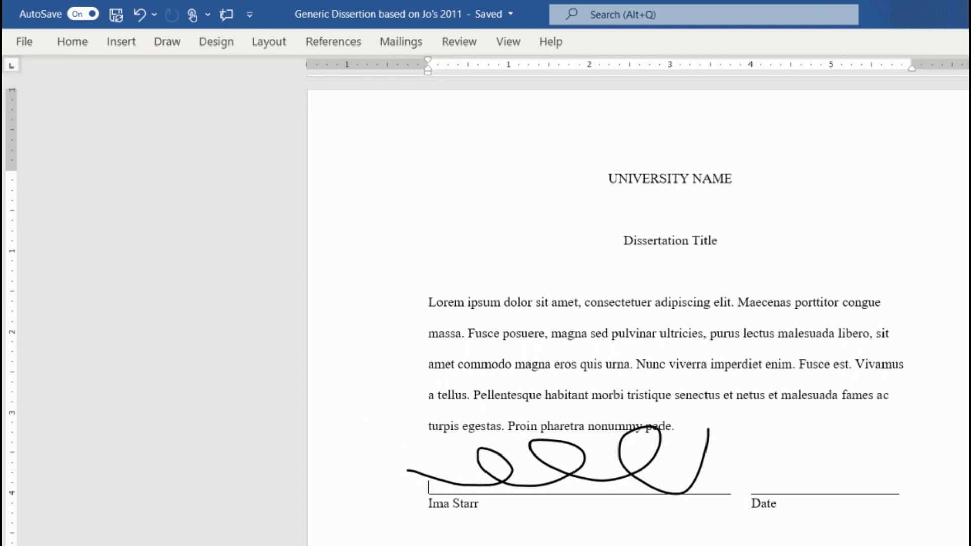